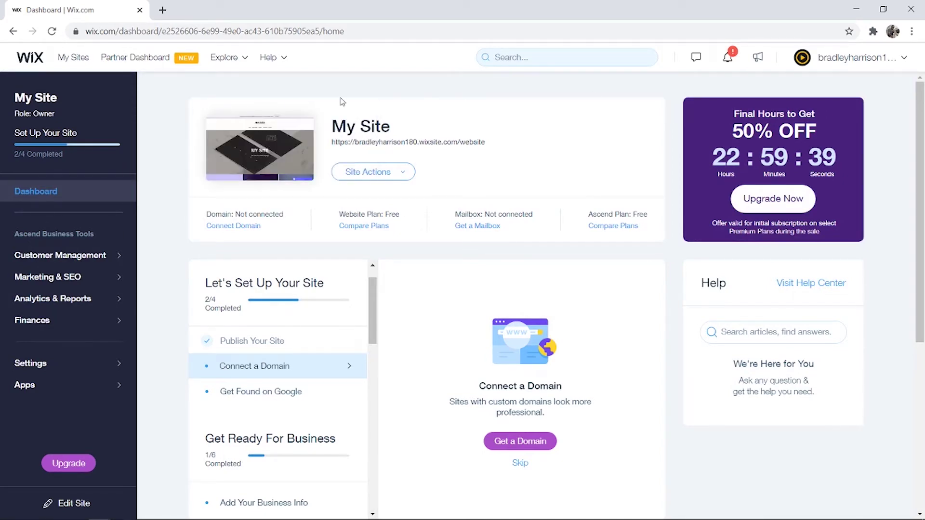
Go to the My Sites list from the dashboard's top navigation bar.
left_click(75, 58)
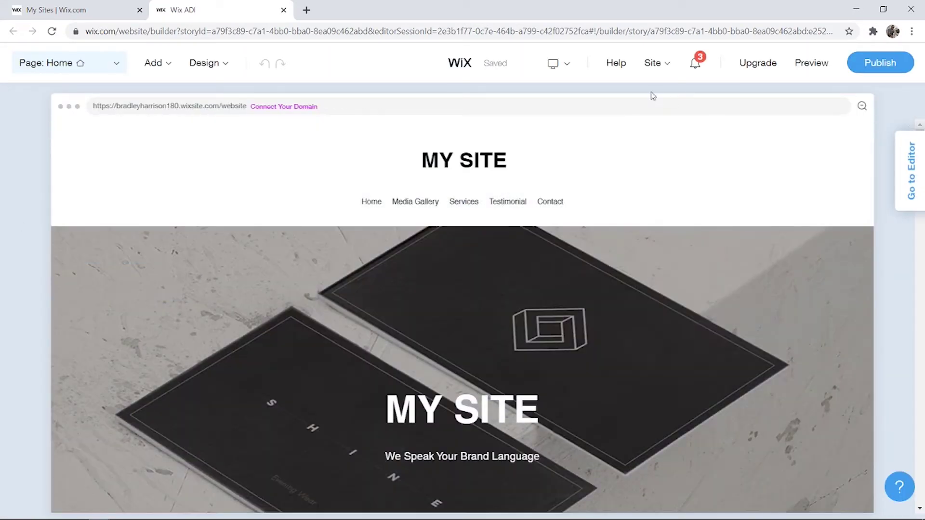
Open My Site's dashboard and settings options from the My Sites list.
left_click(654, 64)
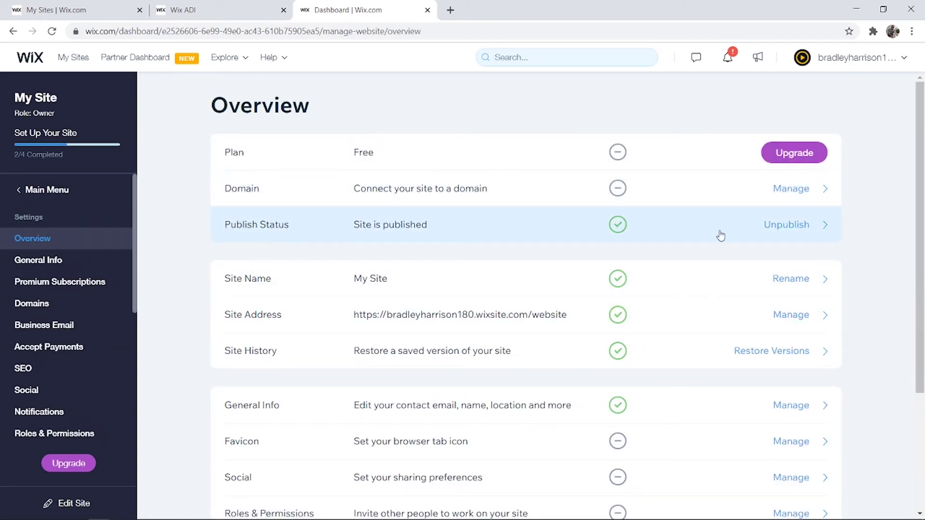
Unpublish My Site from the Publish Status row, then switch back to the Wix ADI tab.
left_click(789, 224)
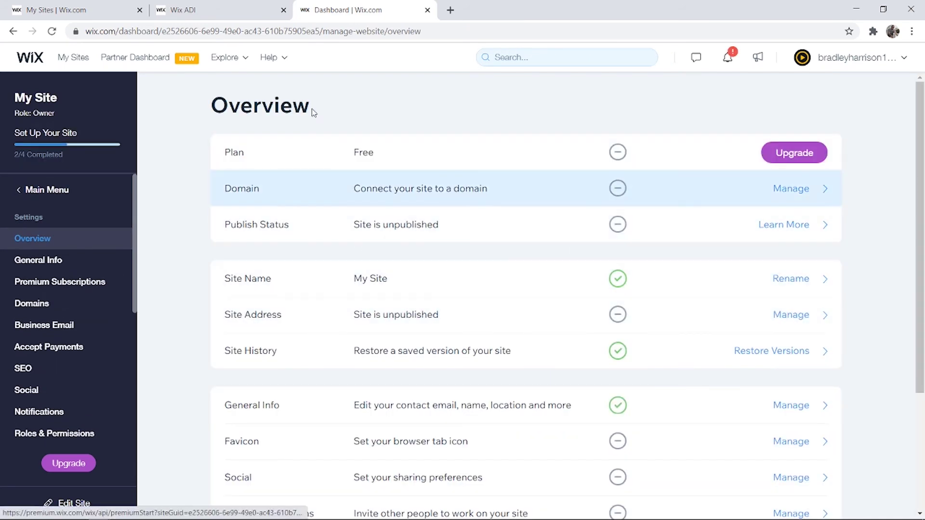
left_click(186, 9)
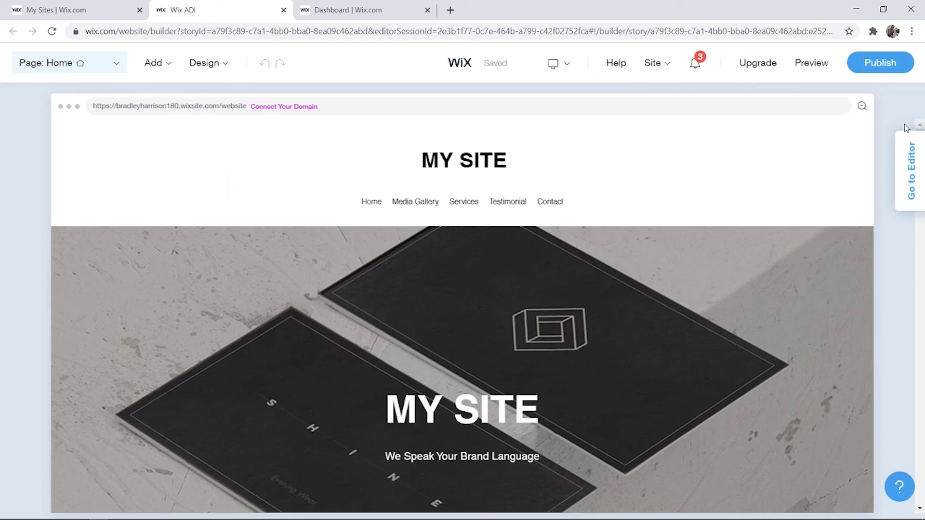